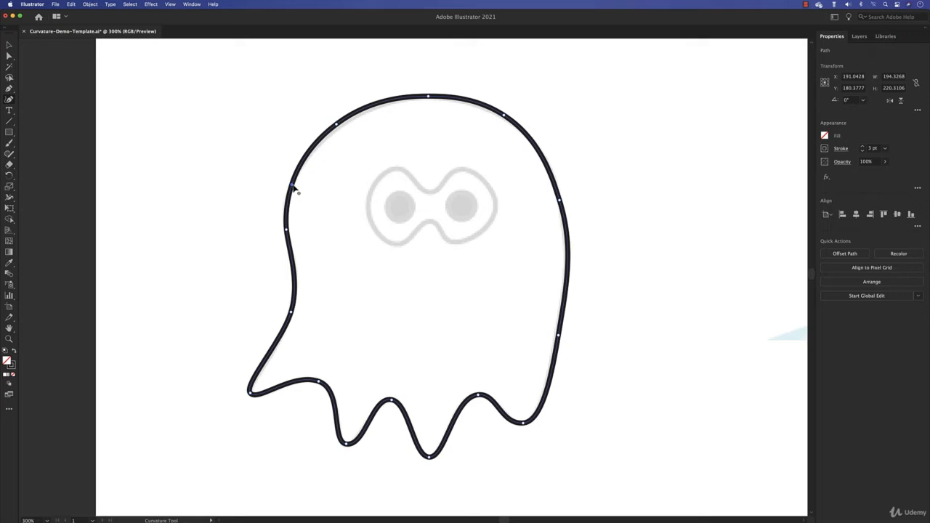
Reposition the anchor points along the ghost's left side with the Curvature tool so the outline follows the grey template
mouse_move(294, 186)
left_mouse_down()
mouse_move(311, 153)
mouse_move(300, 172)
mouse_move(245, 144)
mouse_move(298, 171)
left_mouse_up()
left_click_drag(286, 231, 287, 231)
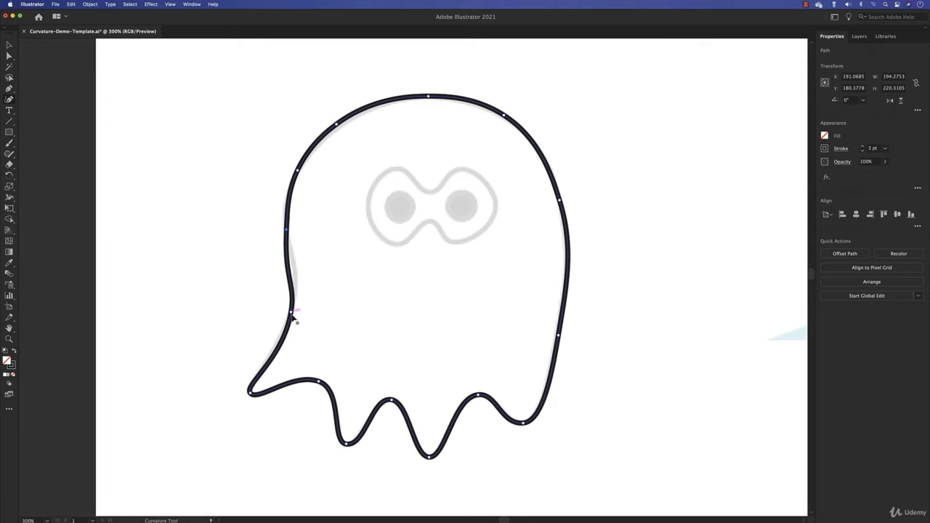
left_click_drag(292, 313, 292, 299)
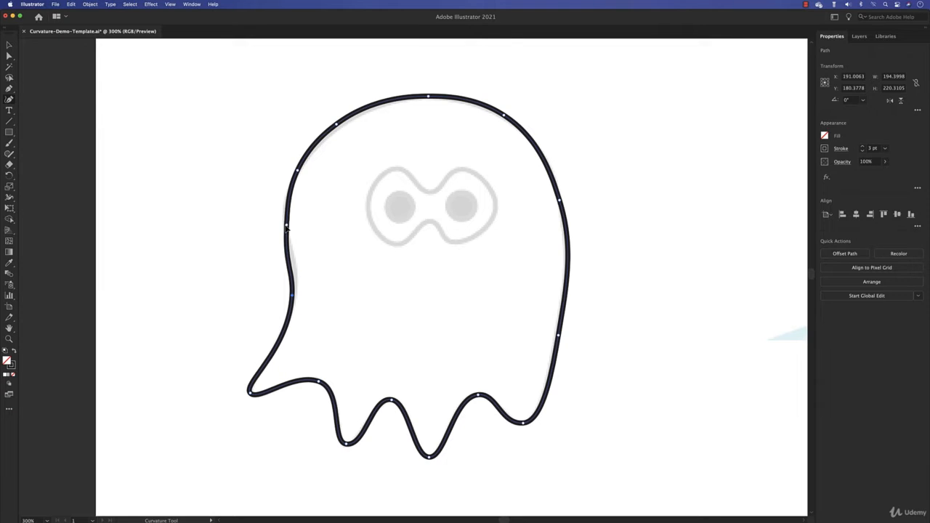
left_click_drag(287, 230, 284, 226)
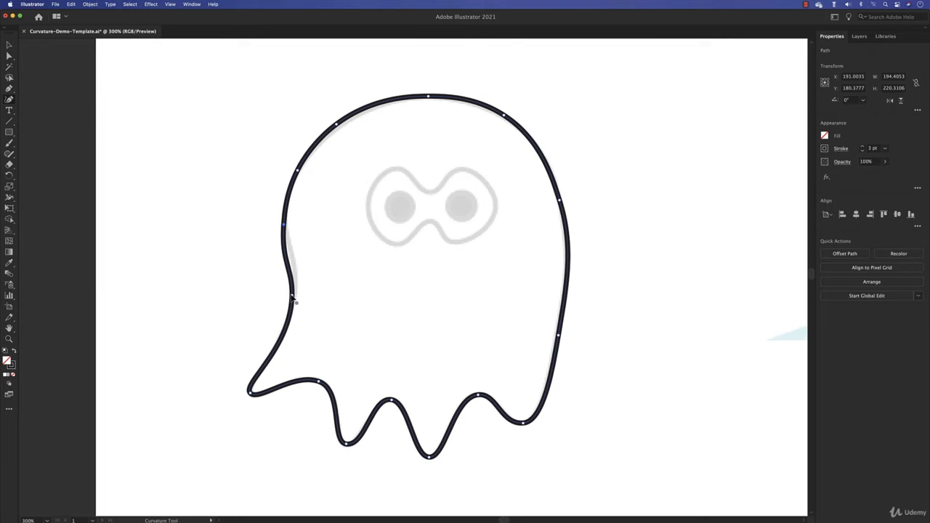
left_click_drag(293, 296, 288, 325)
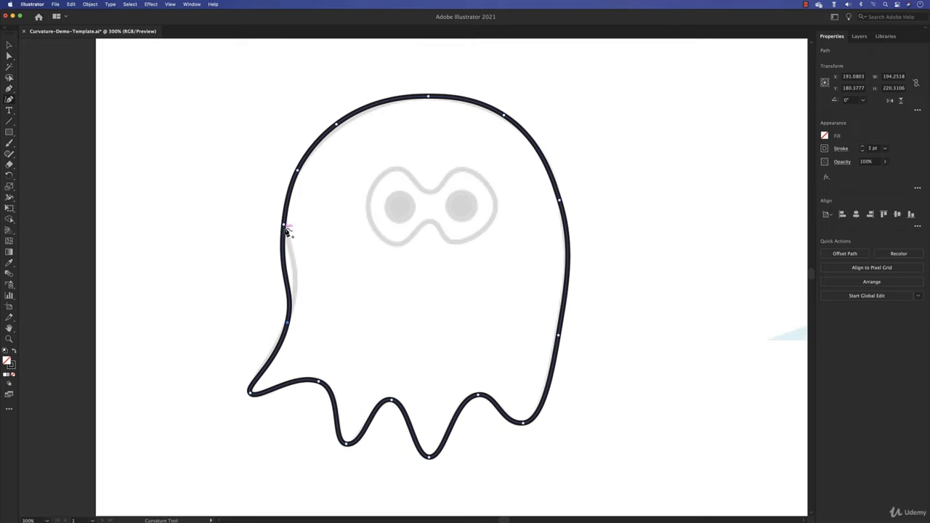
mouse_move(283, 224)
left_mouse_down()
mouse_move(298, 277)
mouse_move(285, 217)
left_mouse_up()
left_click_drag(288, 326, 296, 279)
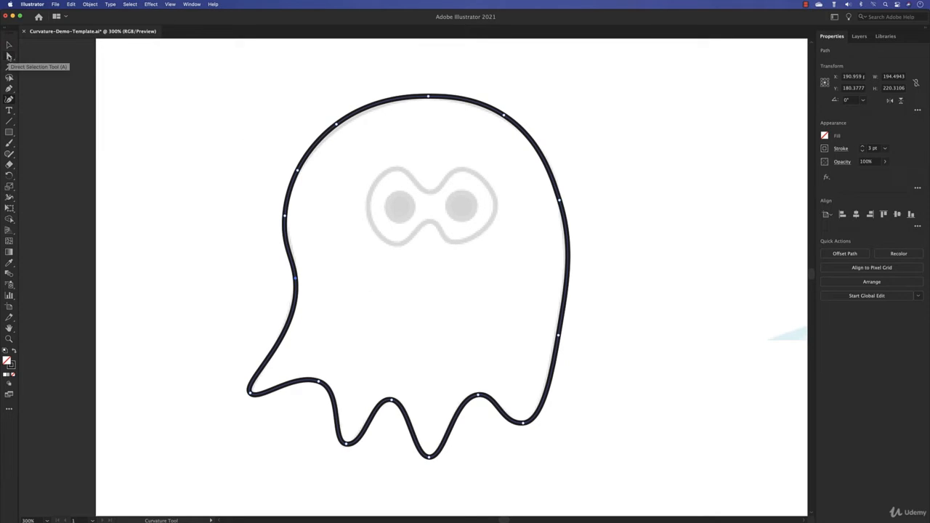
Select the anchor at the indent on the ghost's left side with the Direct Selection tool and nudge it slightly up and left
left_click(9, 56)
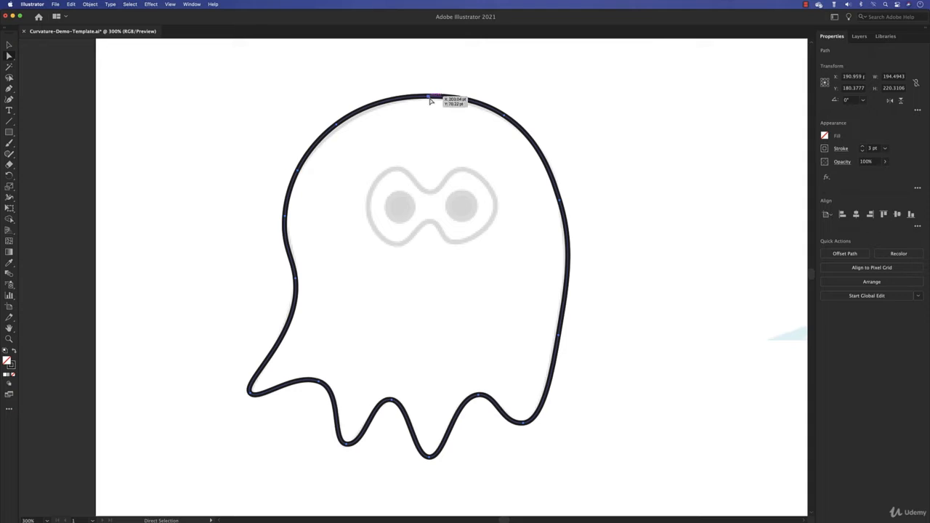
left_click(296, 281)
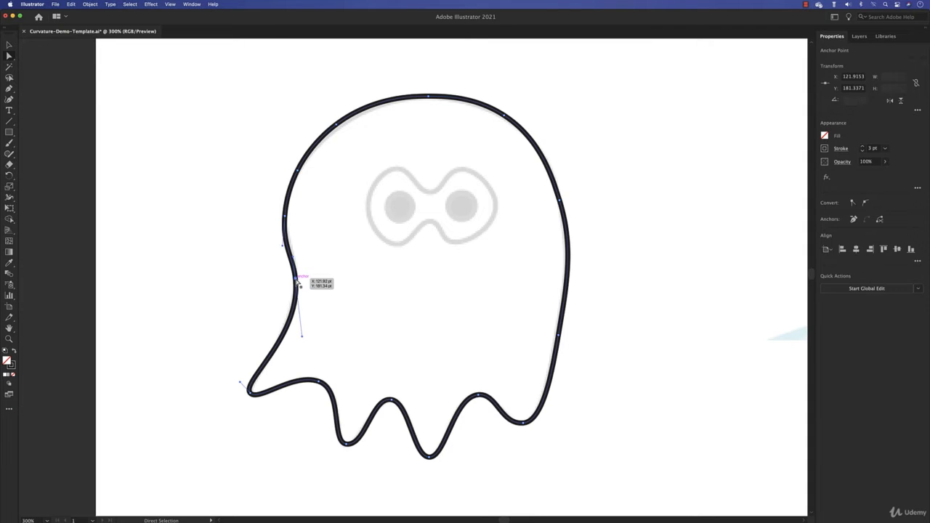
key("super+plus")
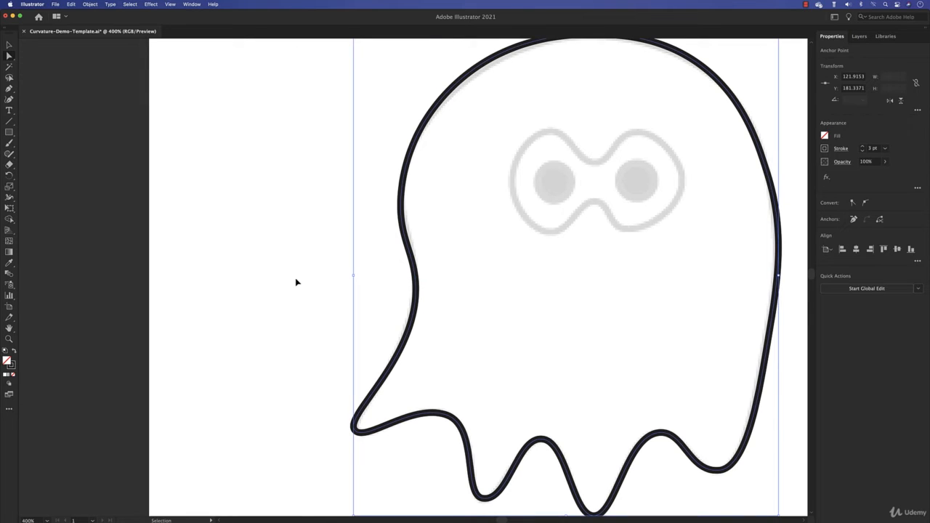
key("super+plus")
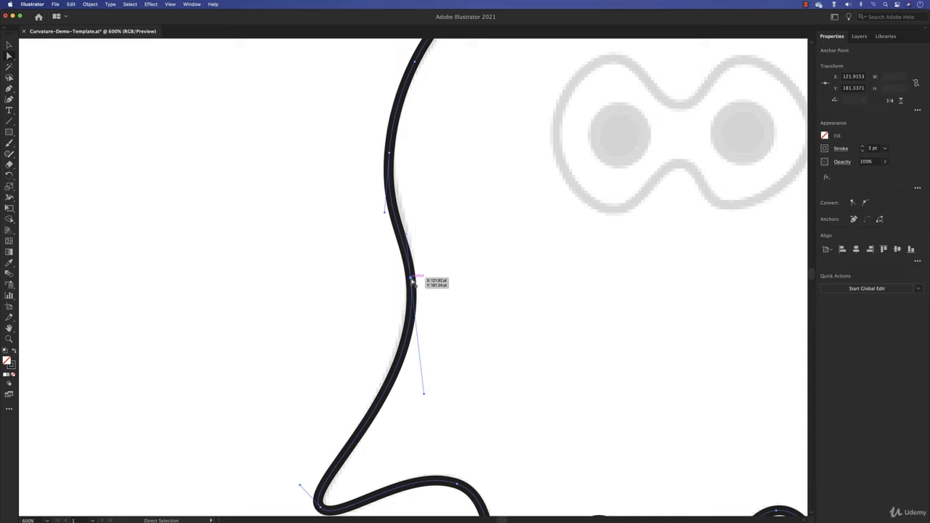
mouse_move(412, 281)
left_mouse_down()
mouse_move(259, 274)
mouse_move(478, 285)
mouse_move(320, 276)
mouse_move(410, 275)
left_mouse_up()
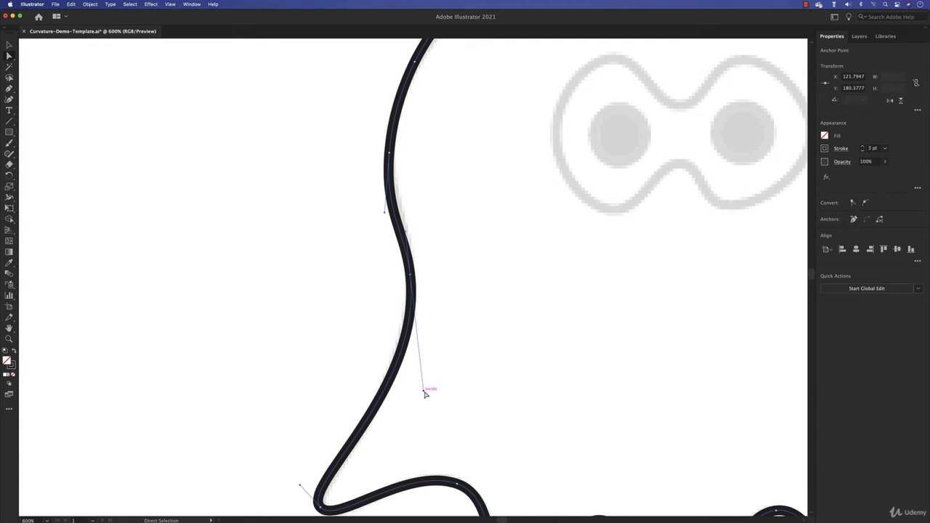
Shorten the indent anchor's upper handle to almost nothing and extend its lower handle down and left toward the tail along the template
left_click_drag(423, 393, 412, 285)
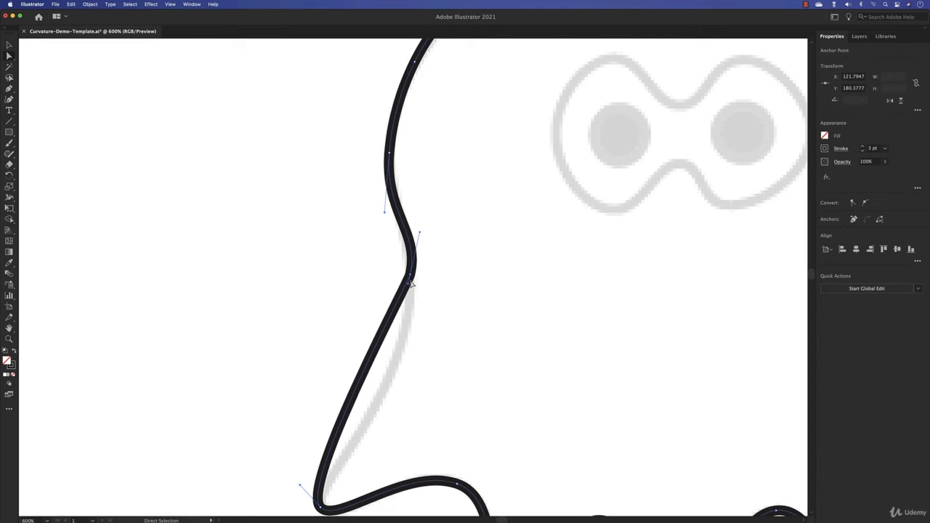
left_click_drag(420, 235, 411, 261)
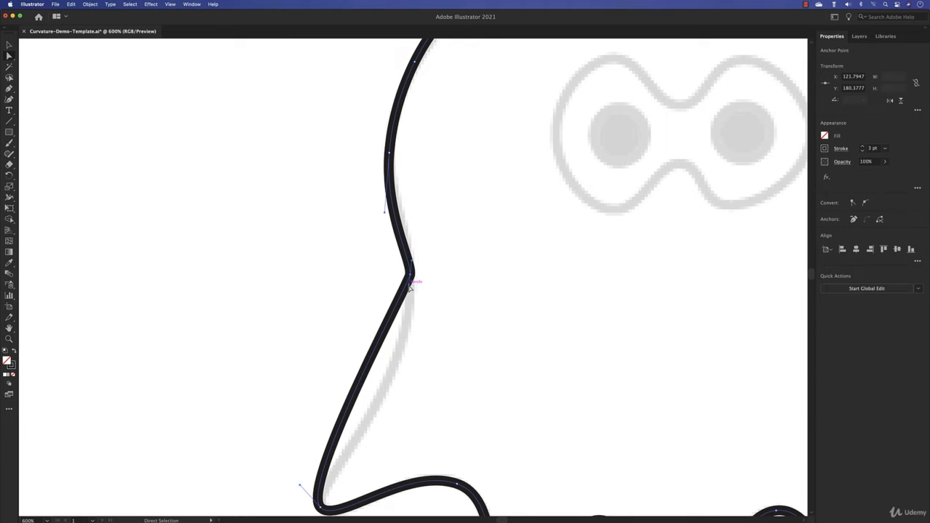
left_click_drag(411, 286, 383, 474)
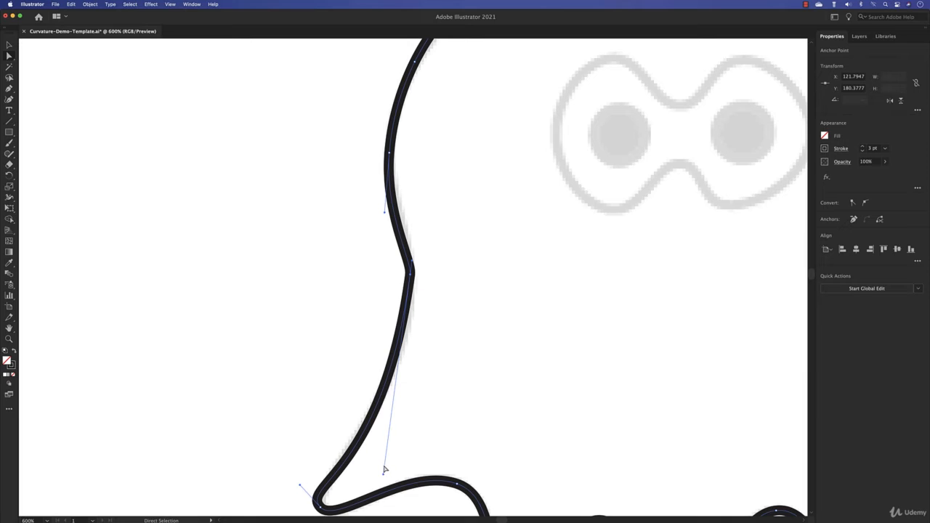
Try to lengthen the indent anchor's upper handle to vertical and collapse its lower handle close to the anchor
mouse_move(412, 264)
left_mouse_down()
mouse_move(430, 149)
mouse_move(390, 151)
mouse_move(446, 157)
mouse_move(403, 155)
mouse_move(420, 162)
mouse_move(409, 160)
mouse_move(409, 262)
mouse_move(411, 162)
mouse_move(410, 232)
mouse_move(409, 191)
mouse_move(402, 207)
mouse_move(412, 253)
left_mouse_up()
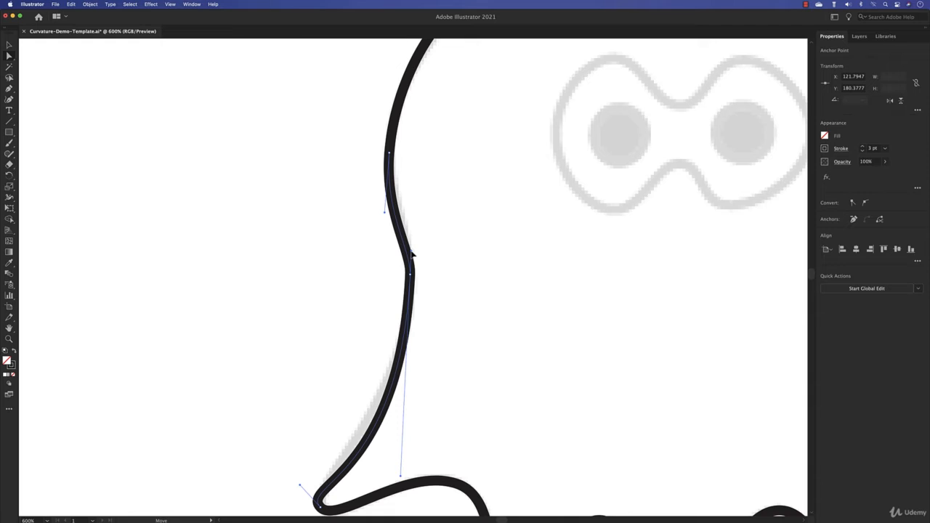
left_click_drag(412, 254, 417, 210)
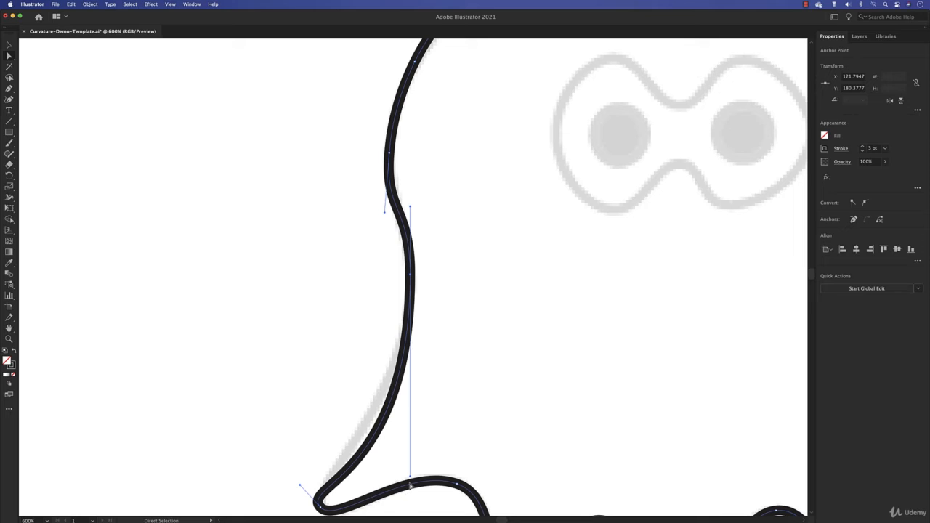
left_click_drag(413, 478, 409, 288)
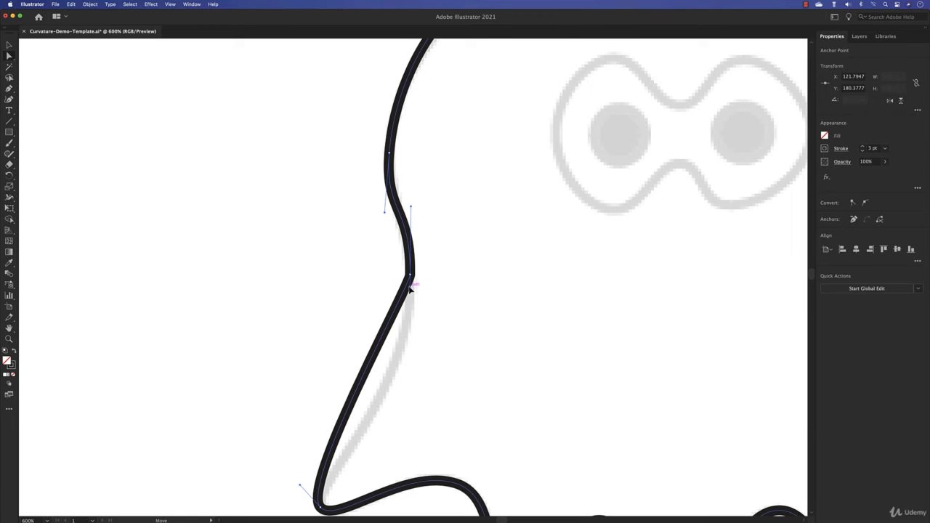
Undo the last handle adjustments on the indent anchor, keeping the Direct Selection tool active
key("z")
left_click(11, 58)
key("super+z")
key("super+z")
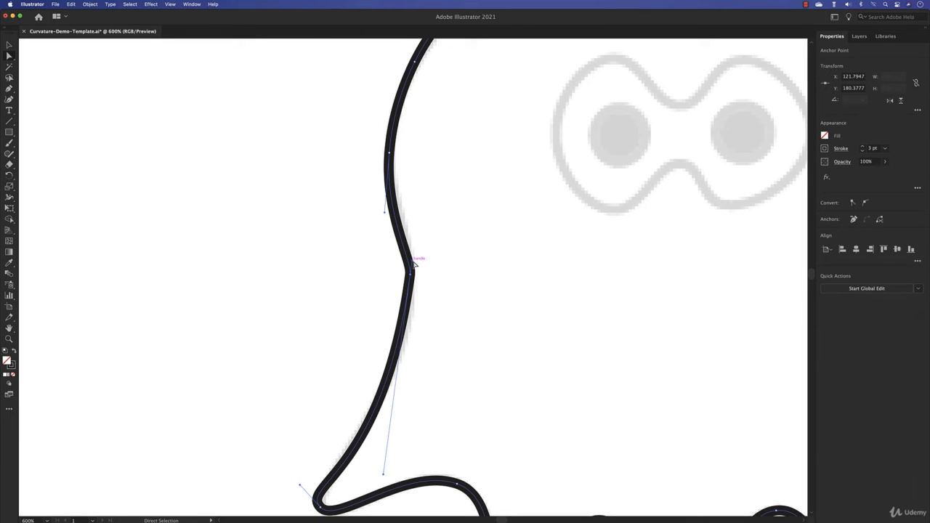
Lengthen the indent anchor's upper handle, lower the anchor slightly, and shorten its lower handle to fit the template
left_click_drag(413, 263, 417, 215)
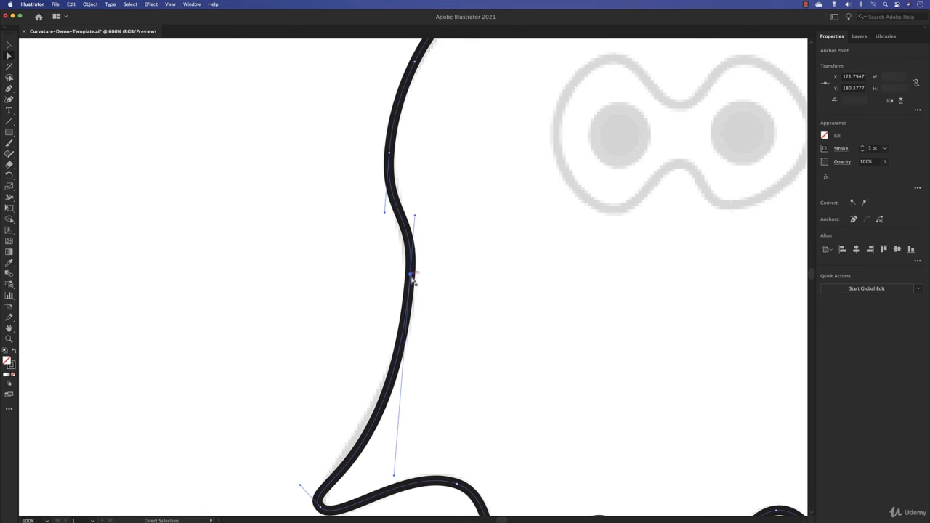
left_click_drag(411, 275, 410, 288)
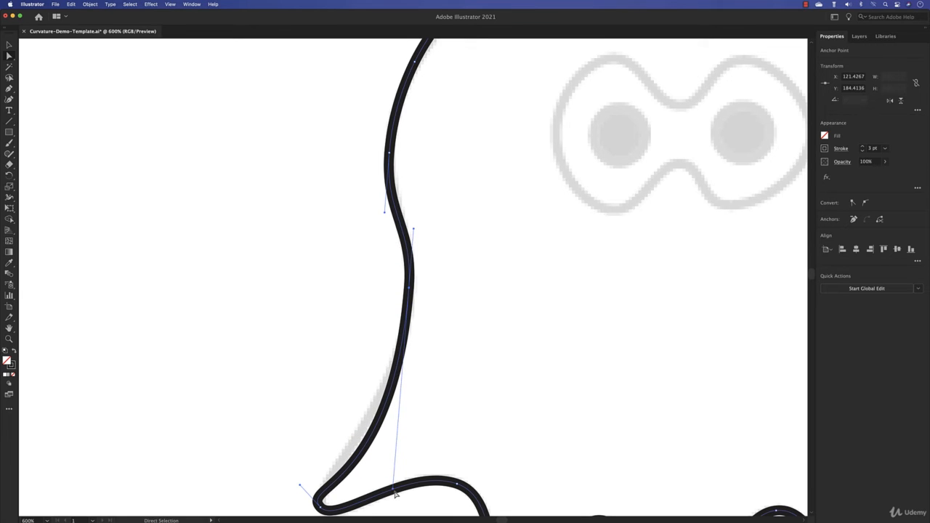
left_click_drag(393, 492, 386, 455)
Pull the tip anchor of the ghost's first bottom spike up inside the body with the Curvature tool
scroll(519, 375, "down", 5)
scroll(518, 375, "right", 3)
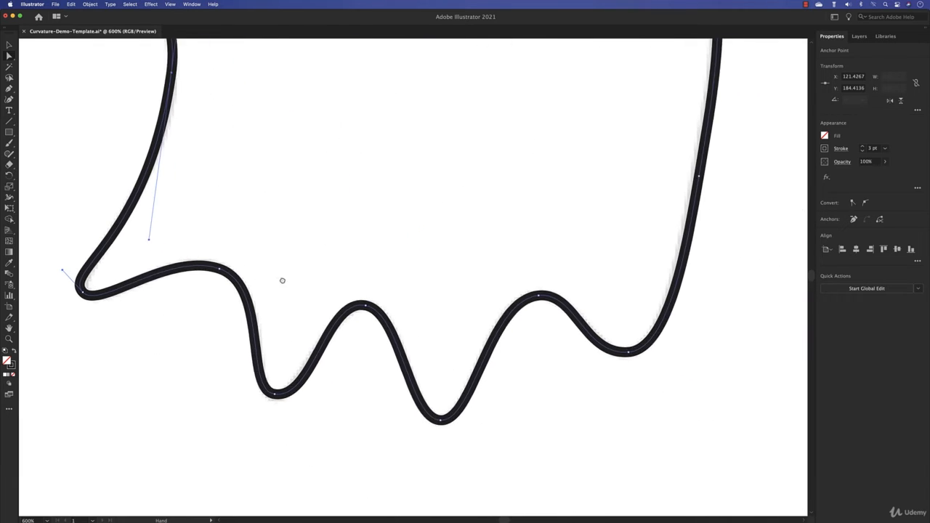
left_click(388, 415)
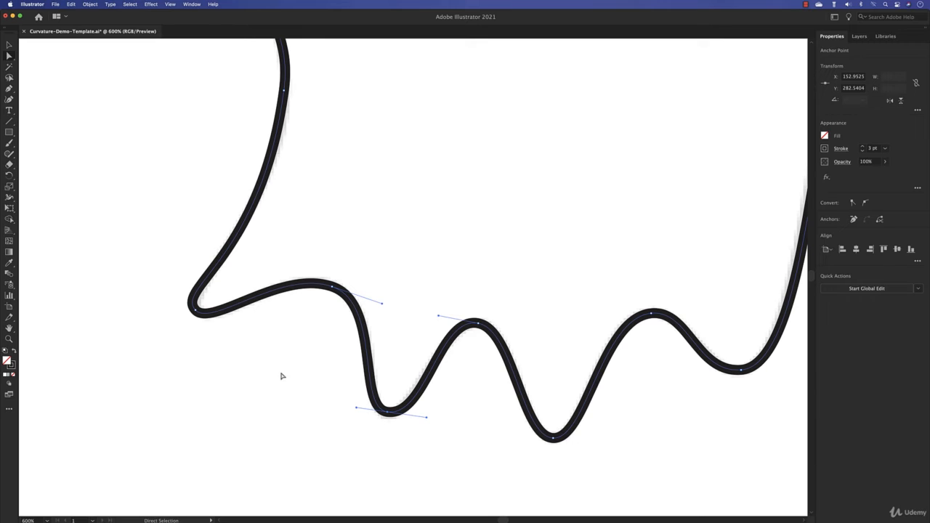
left_click(8, 99)
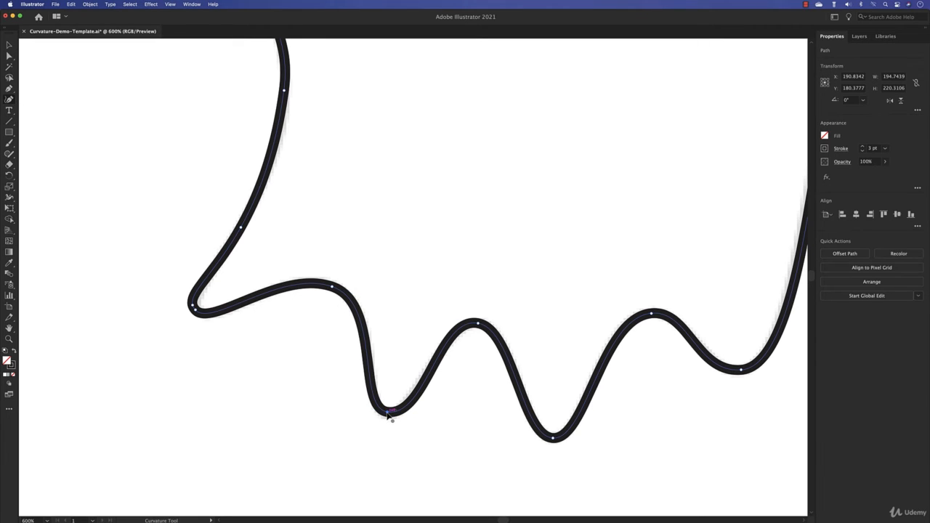
left_click_drag(389, 414, 442, 159)
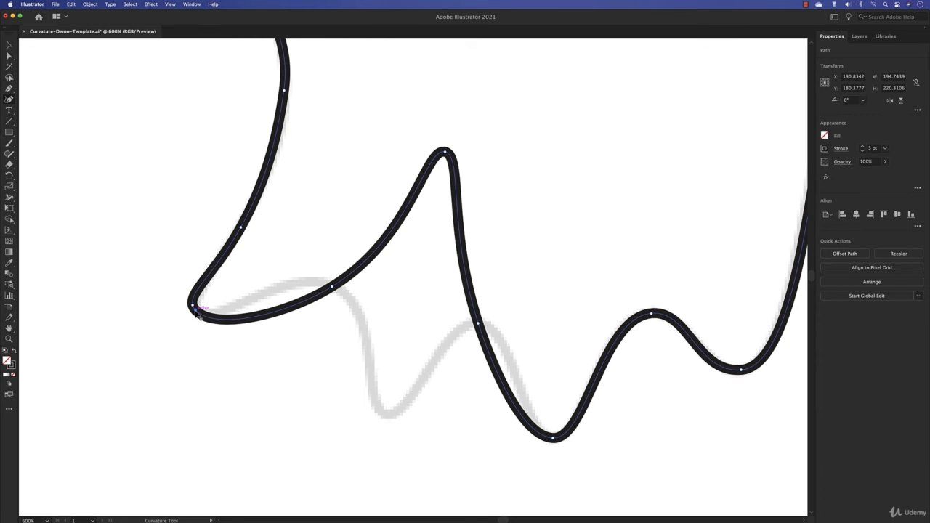
Delete the extra anchor at the left tail's tip and move the raised spike anchor back down to the template's spike tip
key("Delete")
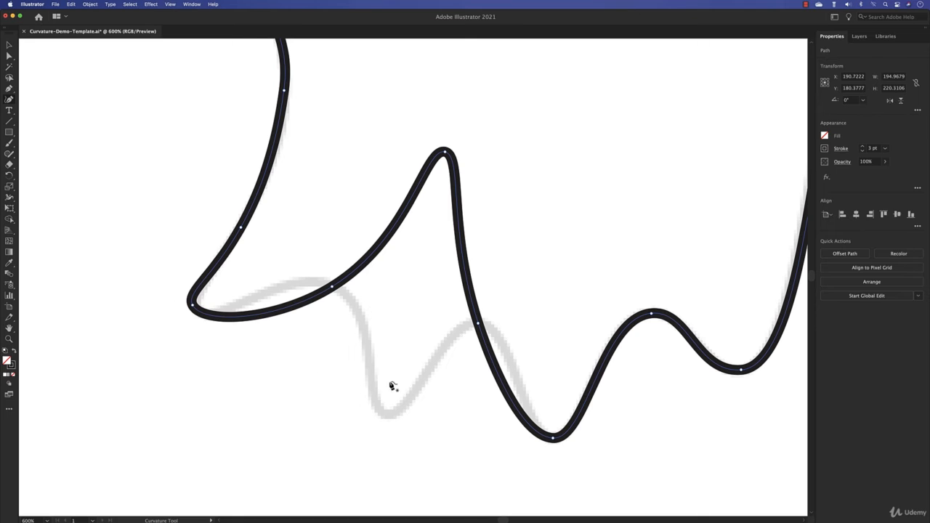
mouse_move(447, 152)
left_mouse_down()
mouse_move(395, 415)
mouse_move(489, 107)
mouse_move(402, 370)
mouse_move(452, 187)
mouse_move(453, 154)
left_mouse_up()
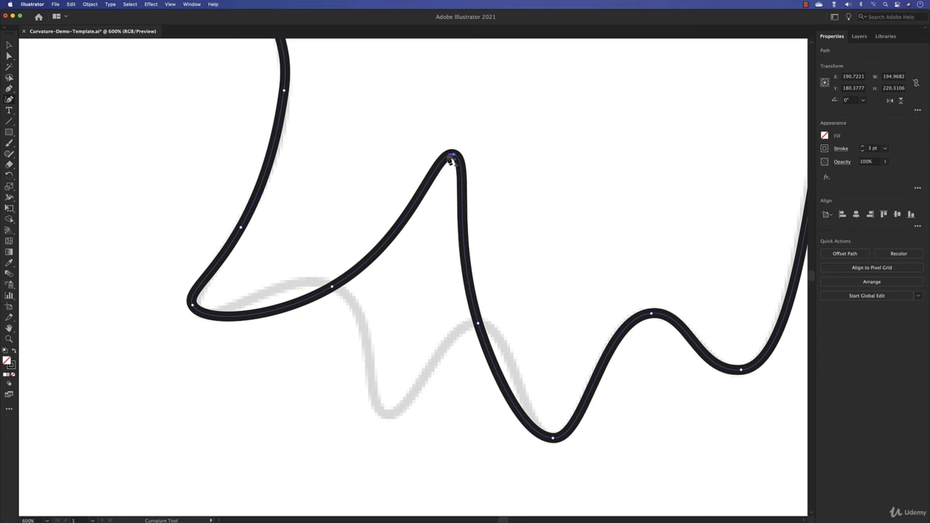
left_click_drag(453, 154, 388, 417)
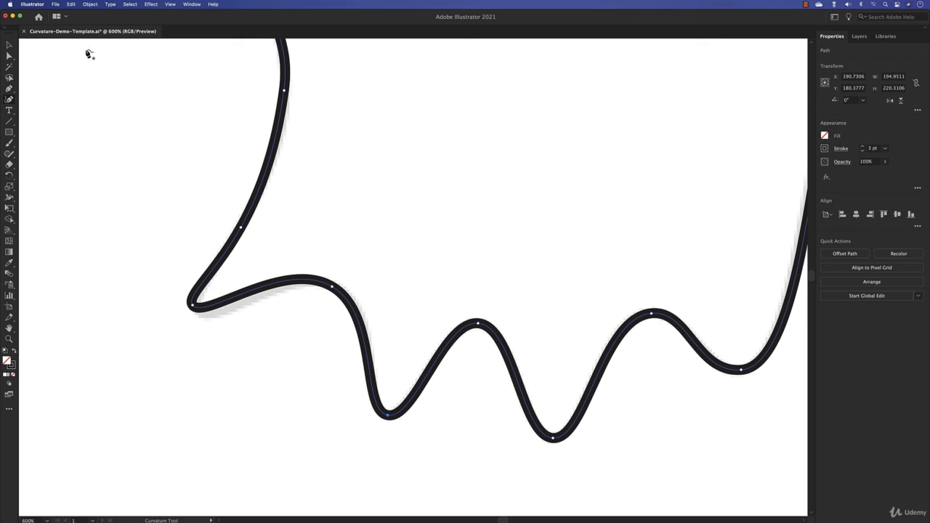
Move the first spike's tip anchor up into the body with the Direct Selection tool and return it to the template's spike tip
left_click(9, 56)
left_click(389, 417)
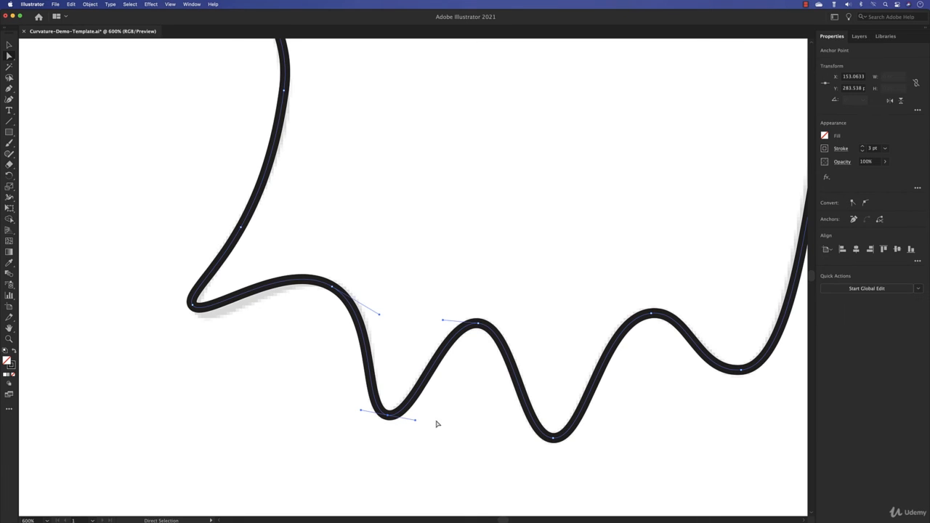
left_click_drag(388, 416, 436, 139)
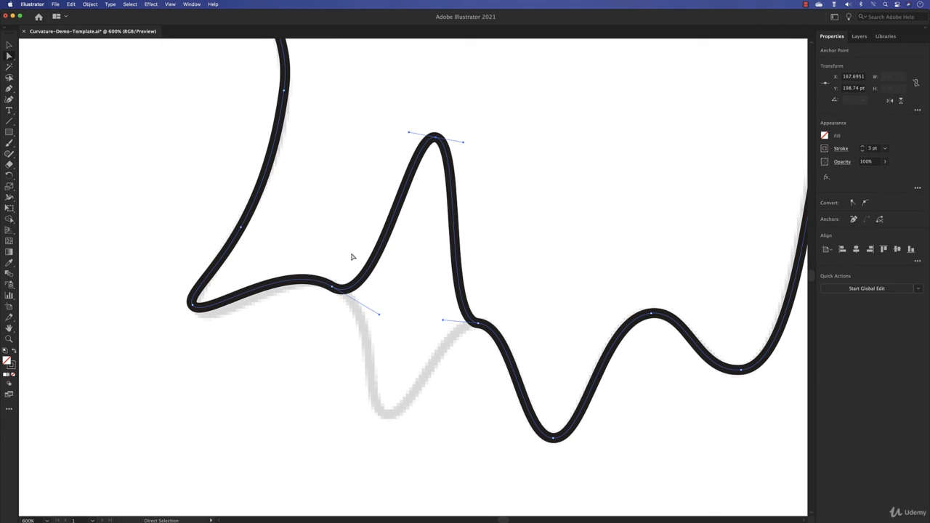
left_click_drag(435, 138, 388, 412)
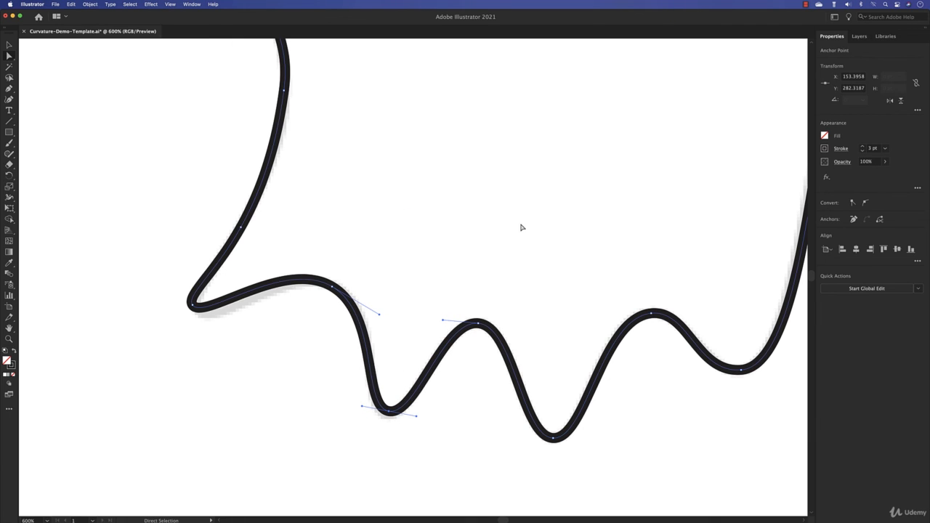
Try pulling the first spike's tip anchor up into the body with the Curvature tool, and undo the change
left_click(13, 103)
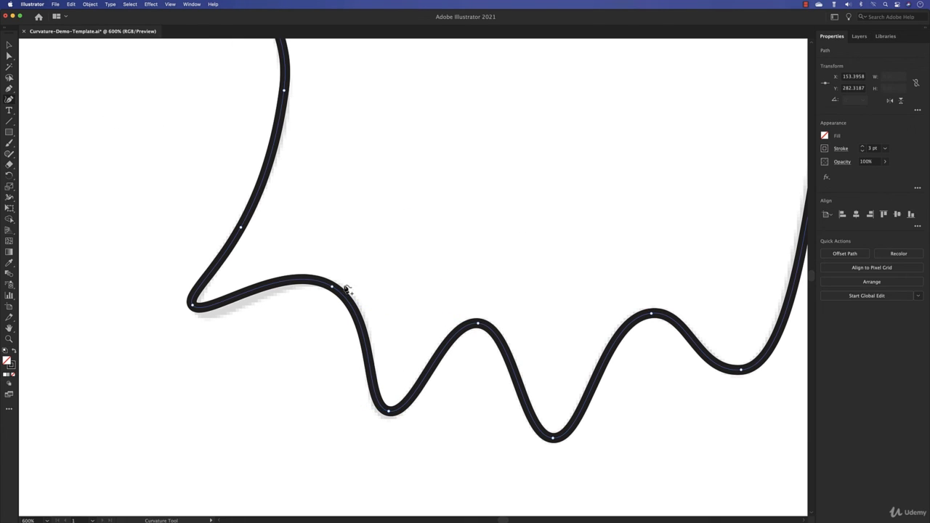
left_click(390, 412)
key("Delete")
left_click_drag(428, 289, 468, 133)
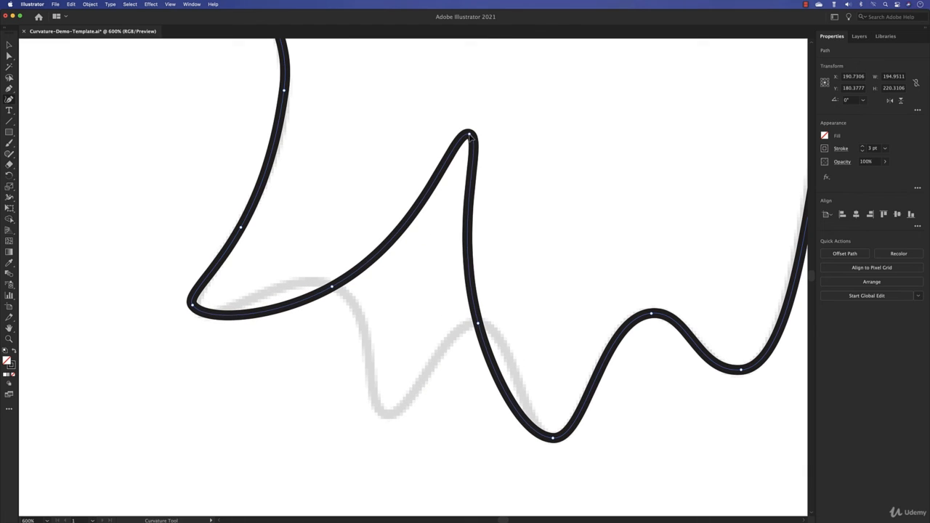
key("a")
key("super+z")
key("super+z")
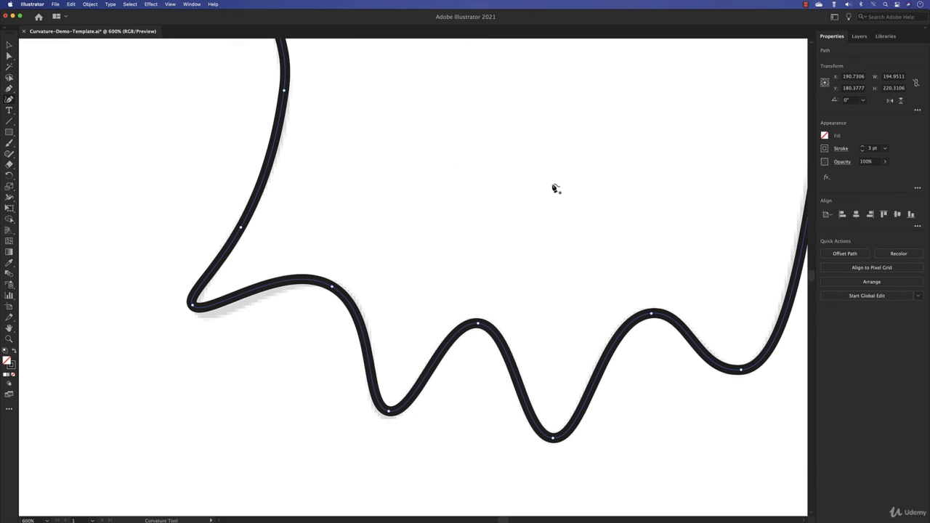
Lengthen both handles of the first spike's tip anchor with the Direct Selection tool to widen the curve at the tip
left_click(383, 412)
left_click_drag(416, 416, 440, 418)
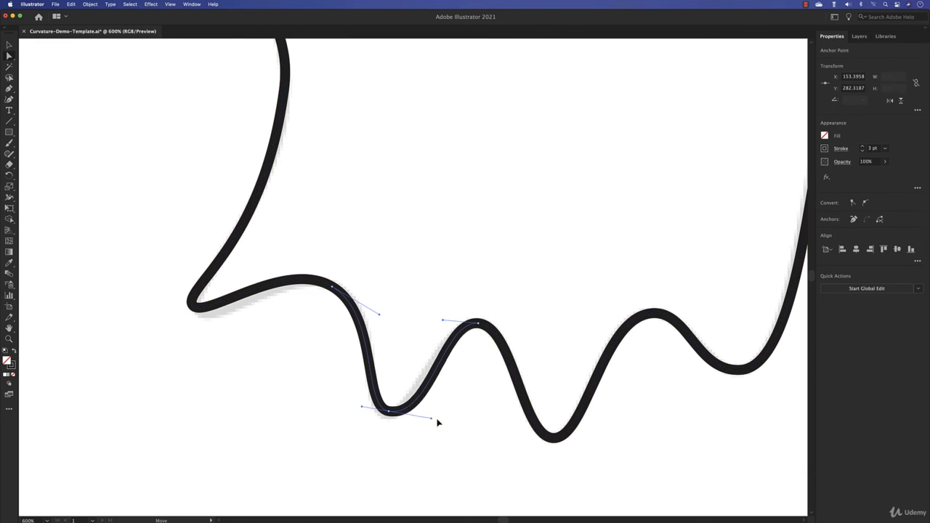
left_click_drag(362, 408, 347, 405)
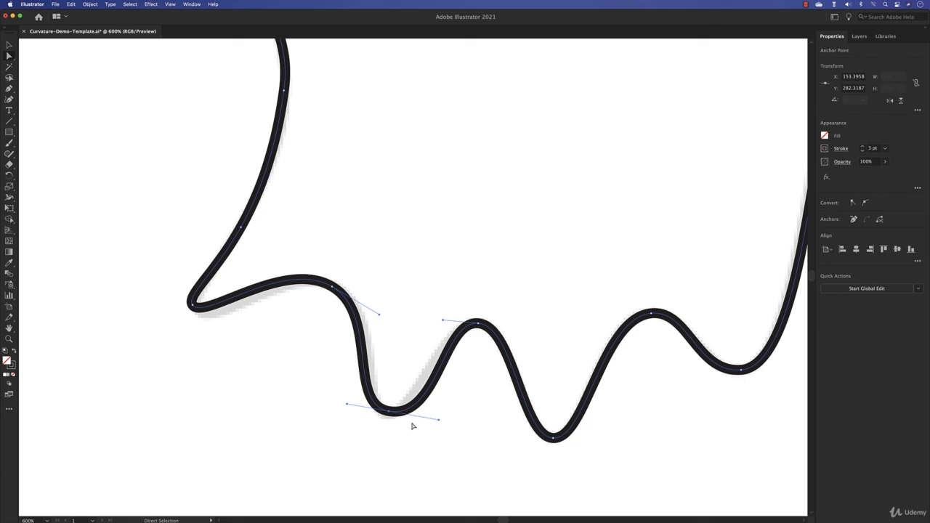